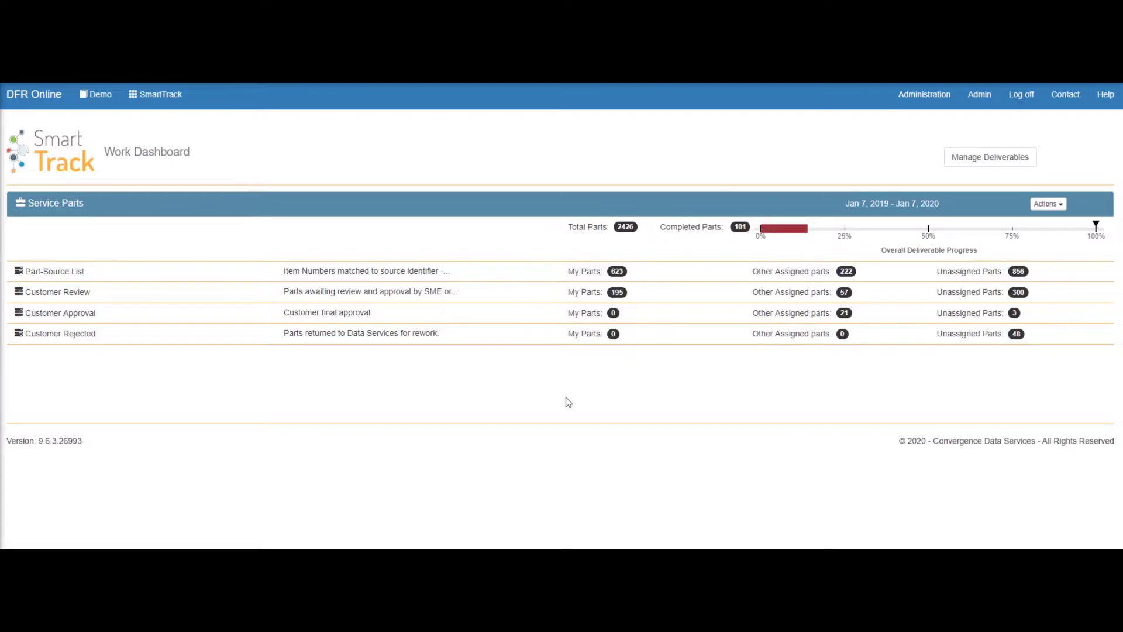
Open the Customer Review parts assigned to me in the Service Parts deliverable.
click(581, 296)
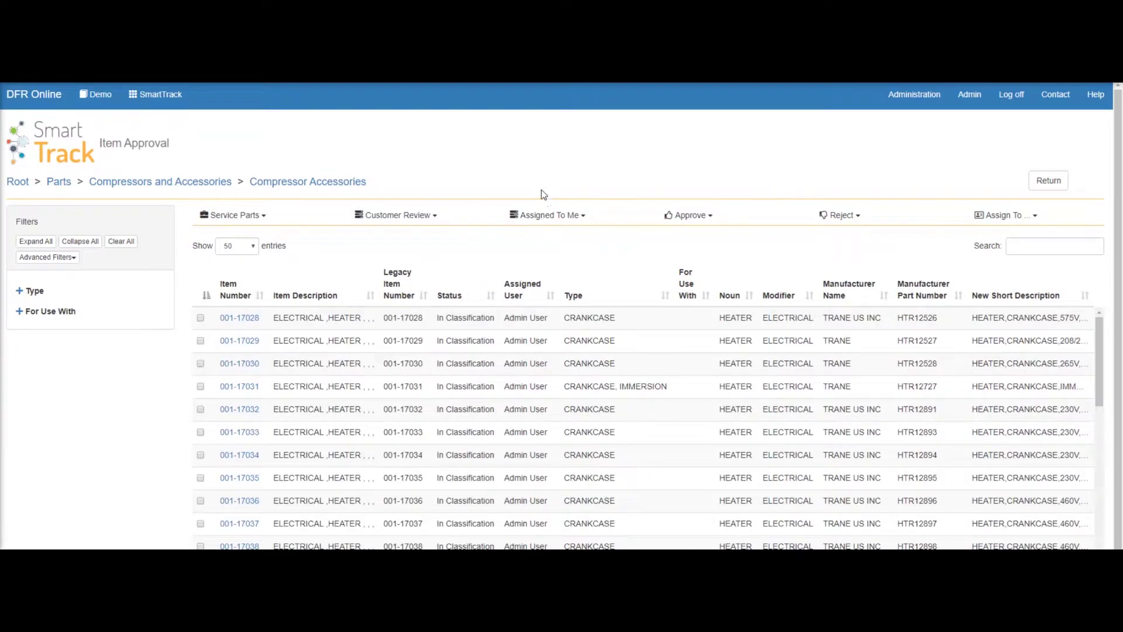
Examine the deliverable, task and assignment filters, the page-size choices, and the approve, reject and assign options for the Customer Review items.
click(265, 215)
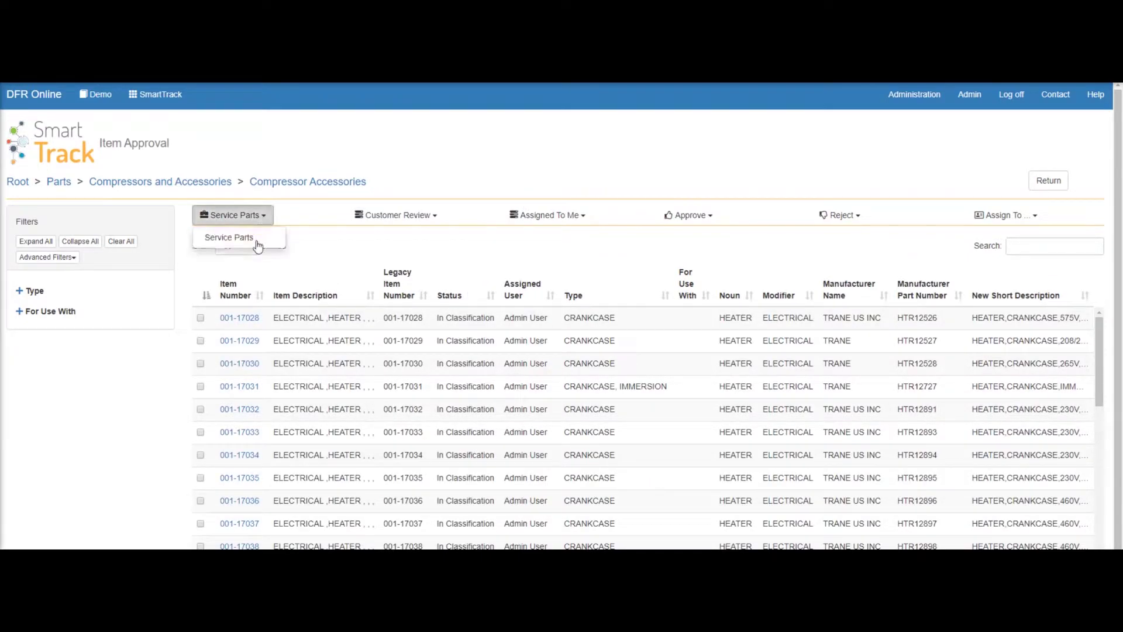
click(437, 218)
click(584, 216)
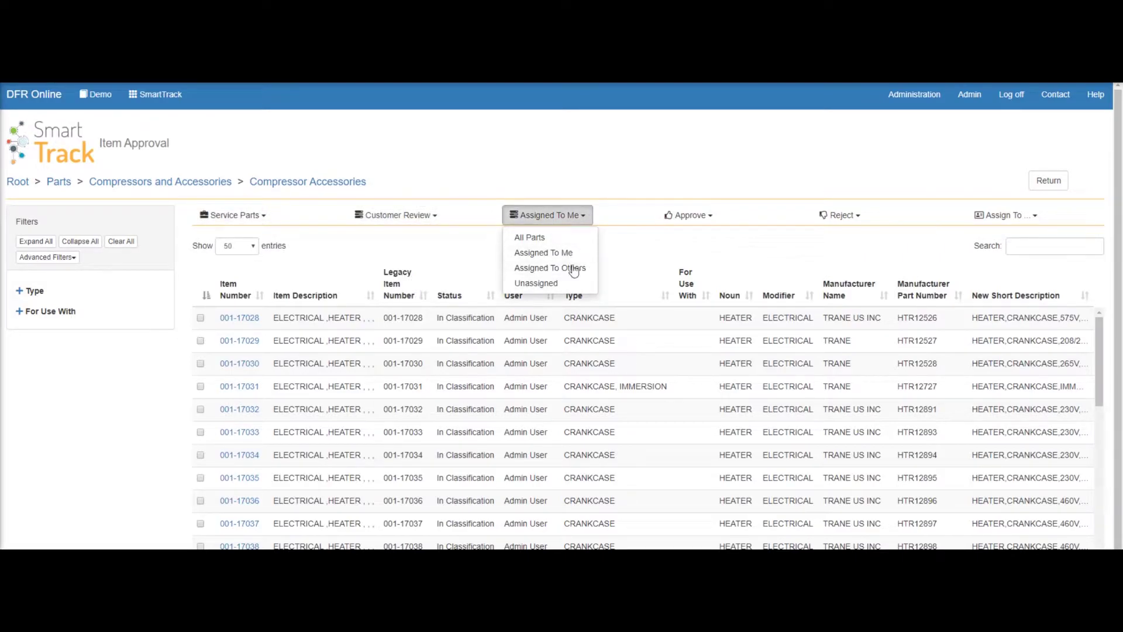
click(600, 177)
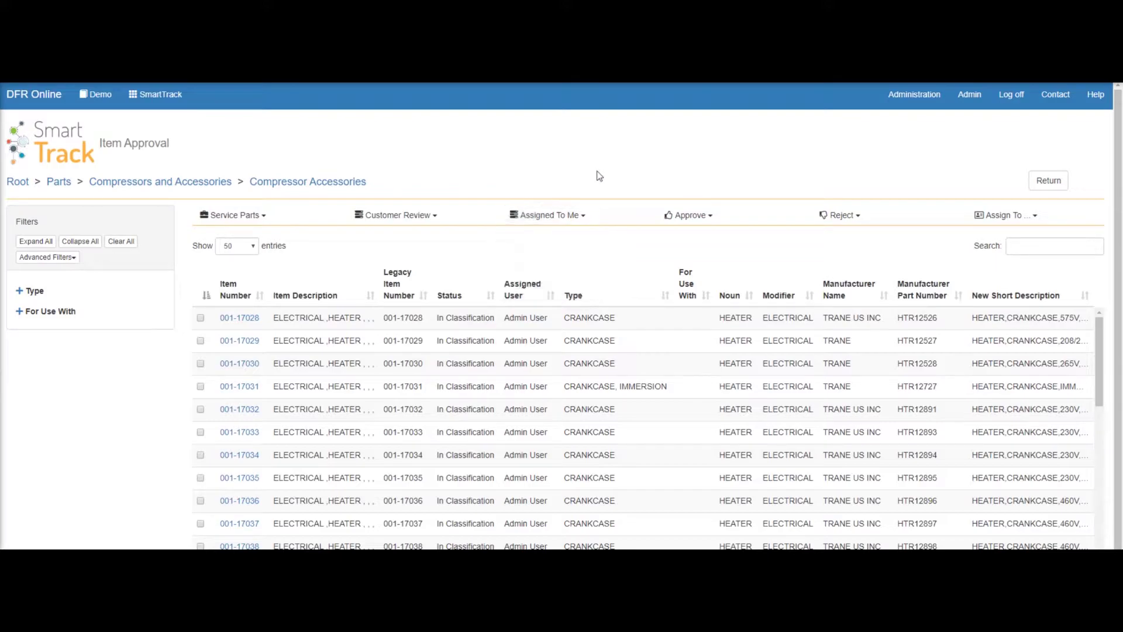
click(712, 217)
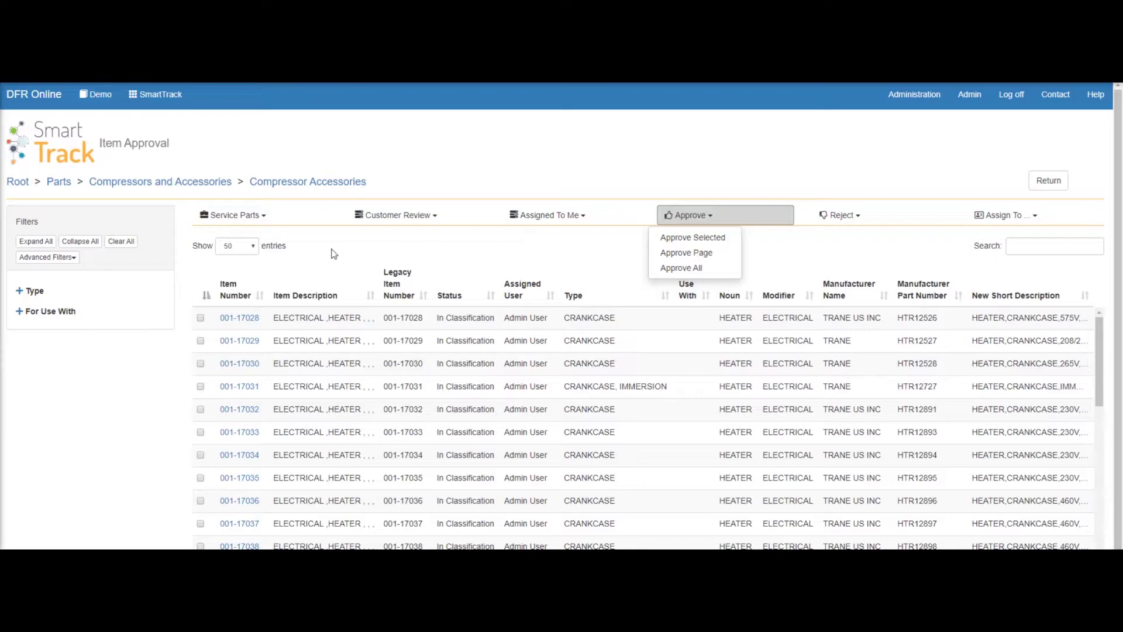
click(255, 246)
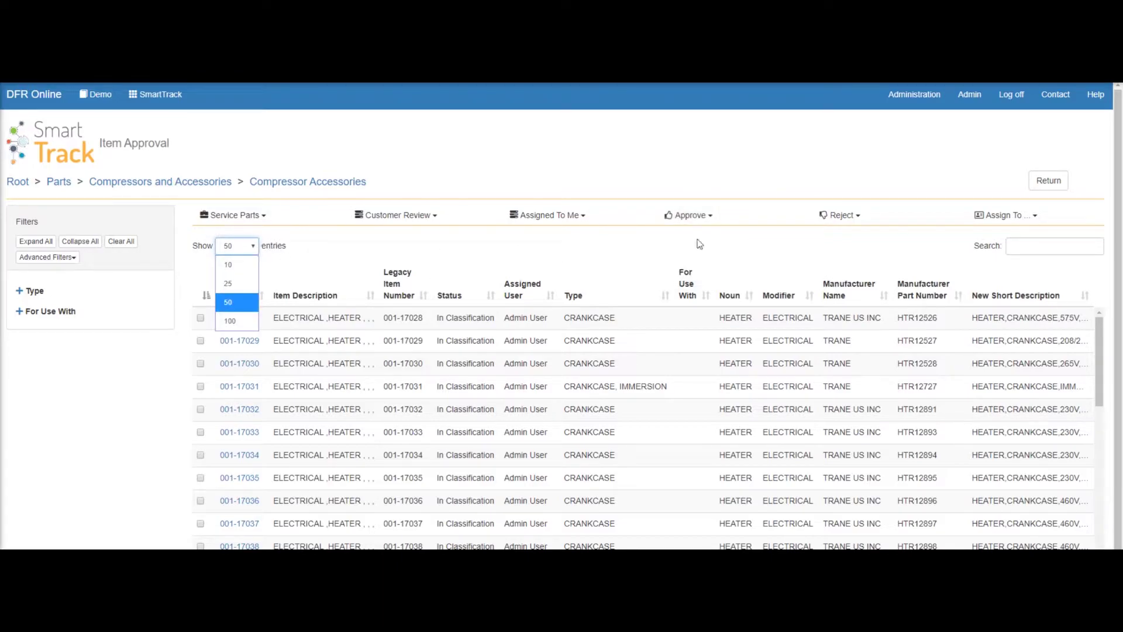
click(710, 216)
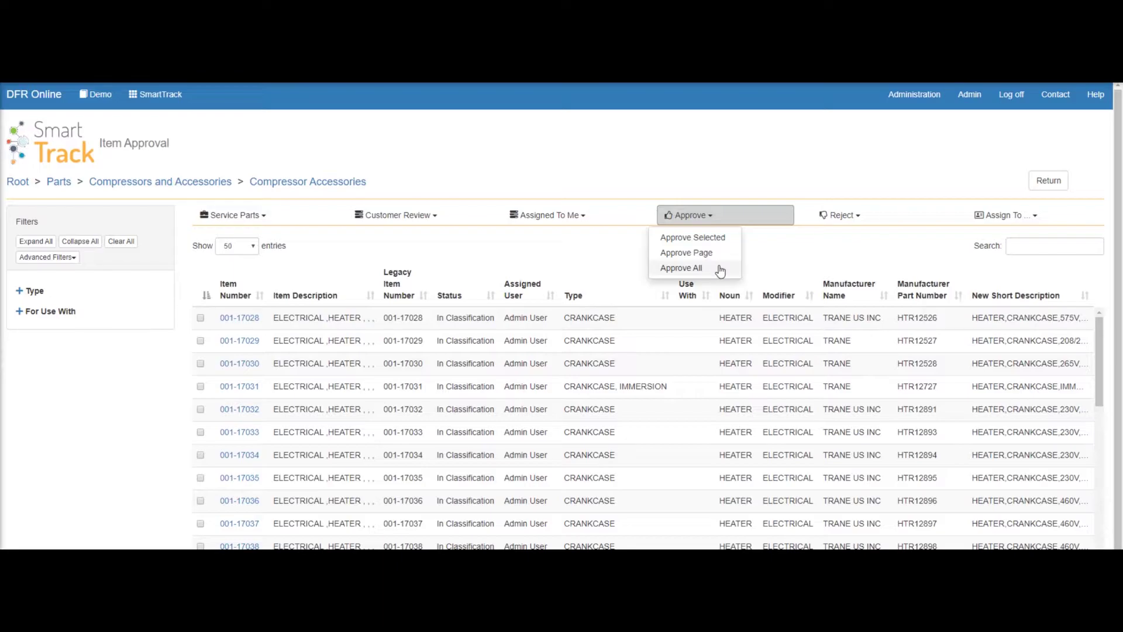
click(857, 215)
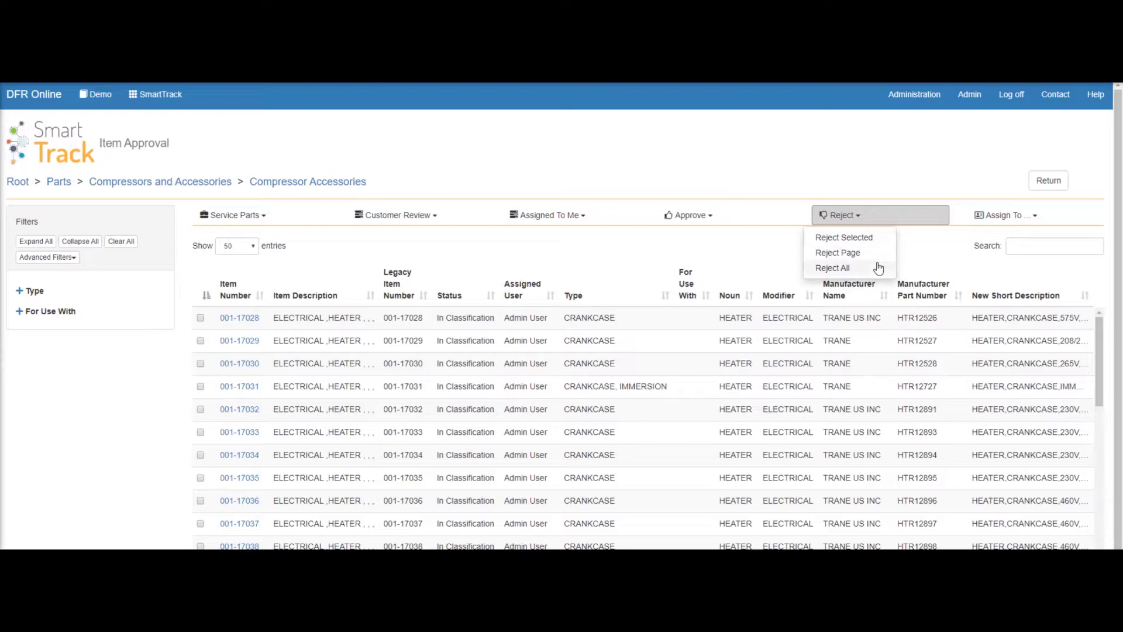
click(1038, 222)
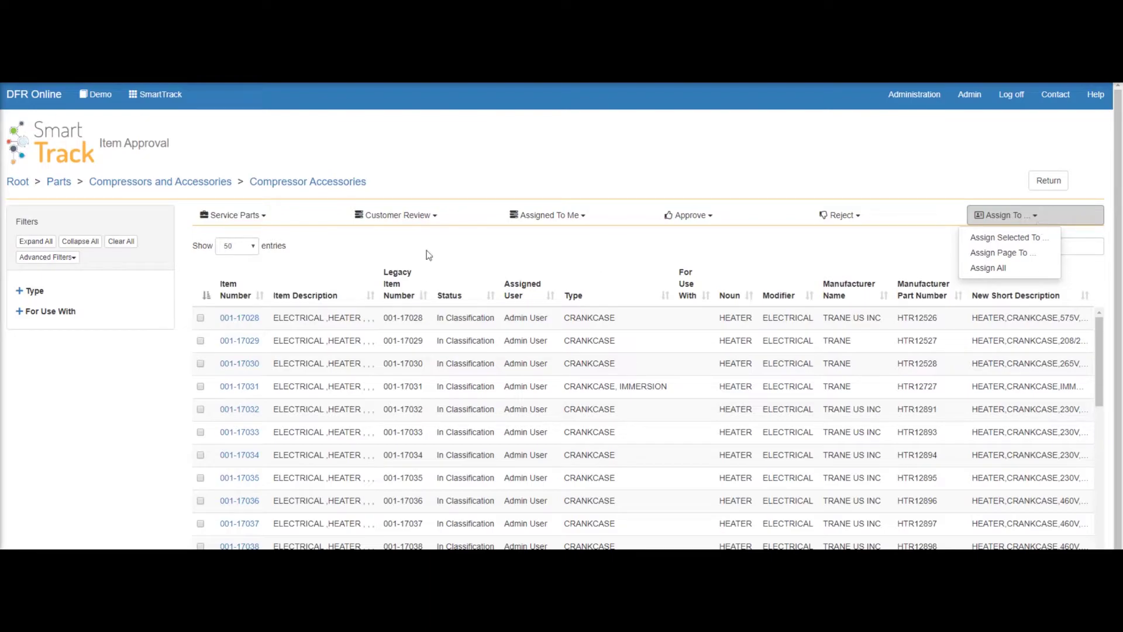
Approve the current page of Customer Review items with Admin User as the new assigned user.
click(709, 220)
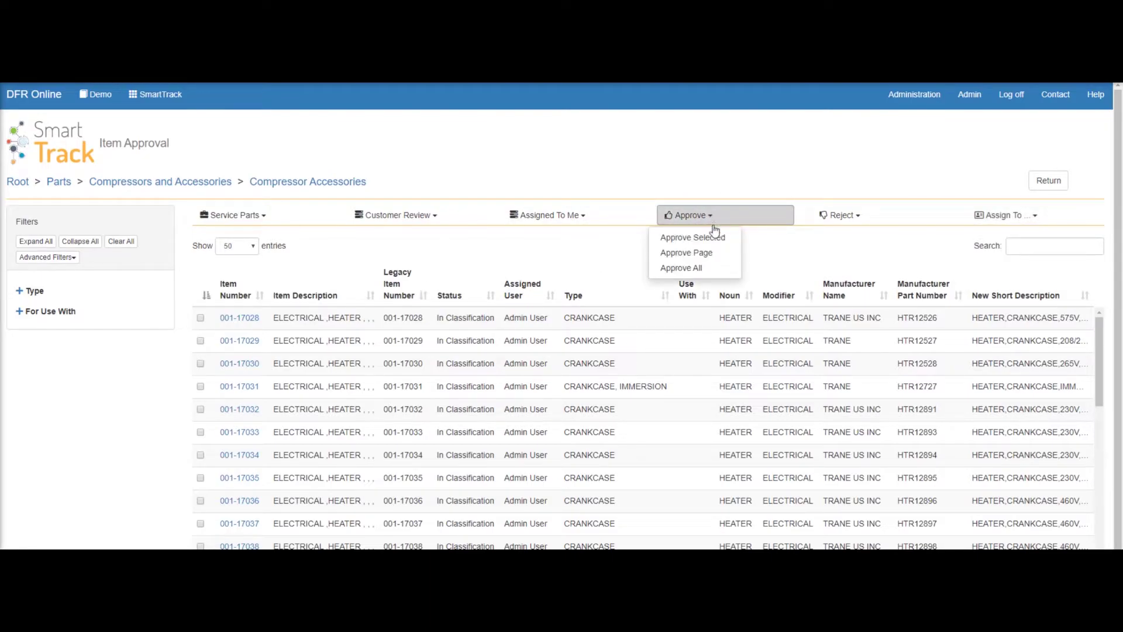
click(706, 253)
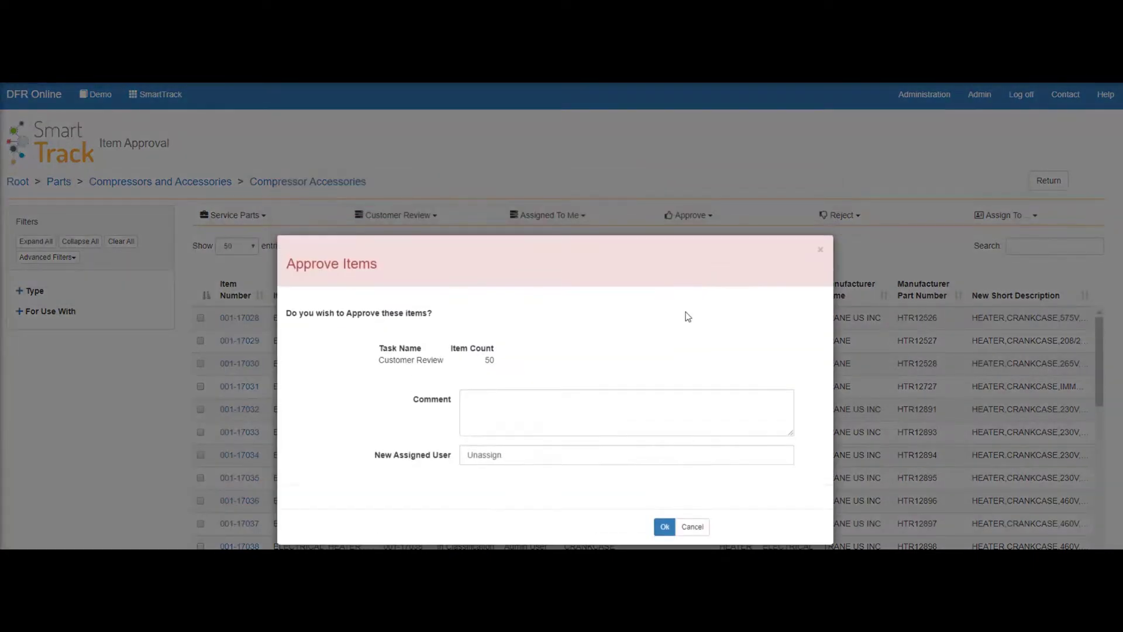
click(541, 454)
text(admin)
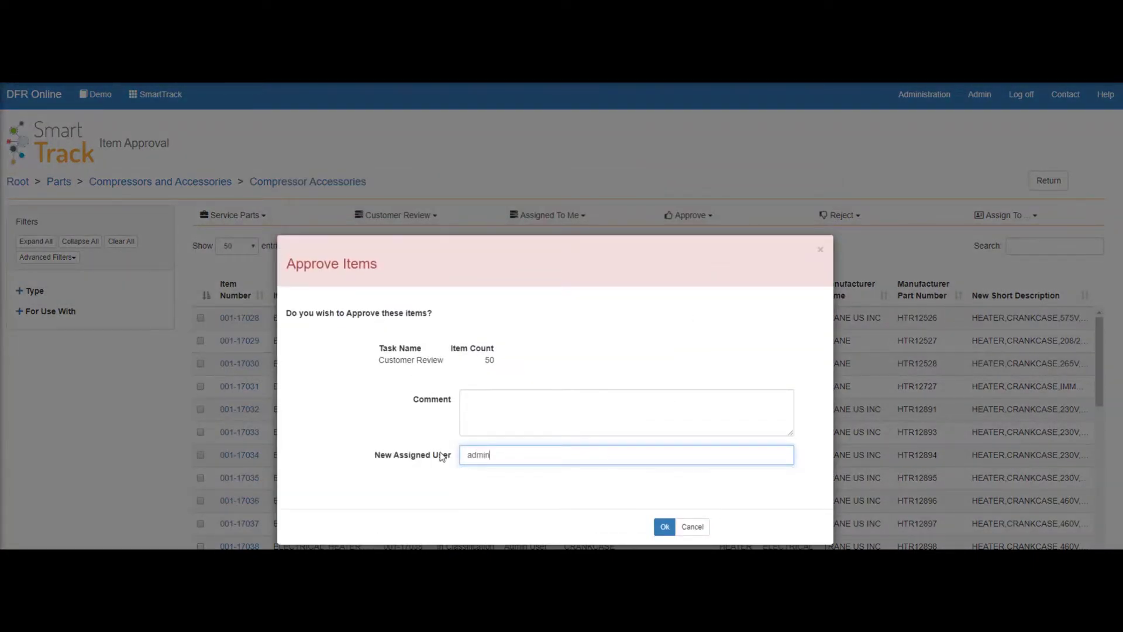
click(515, 478)
click(665, 528)
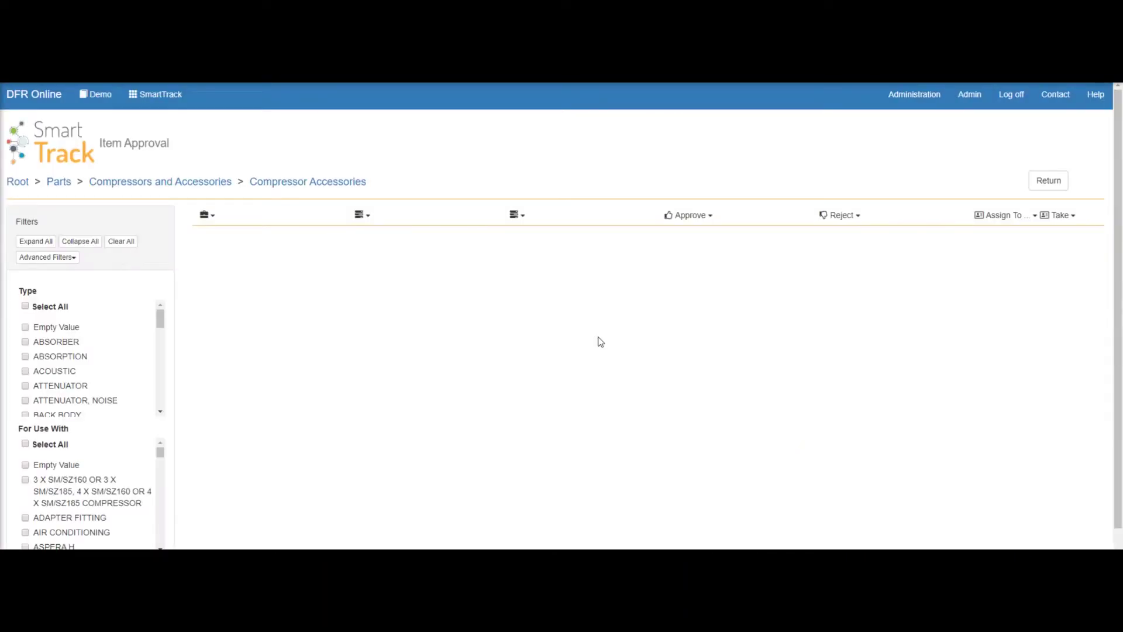
Reject the current page of Customer Review items with the comment "Please remove the modifier attribute" and assign them to Admin User.
click(859, 221)
click(859, 253)
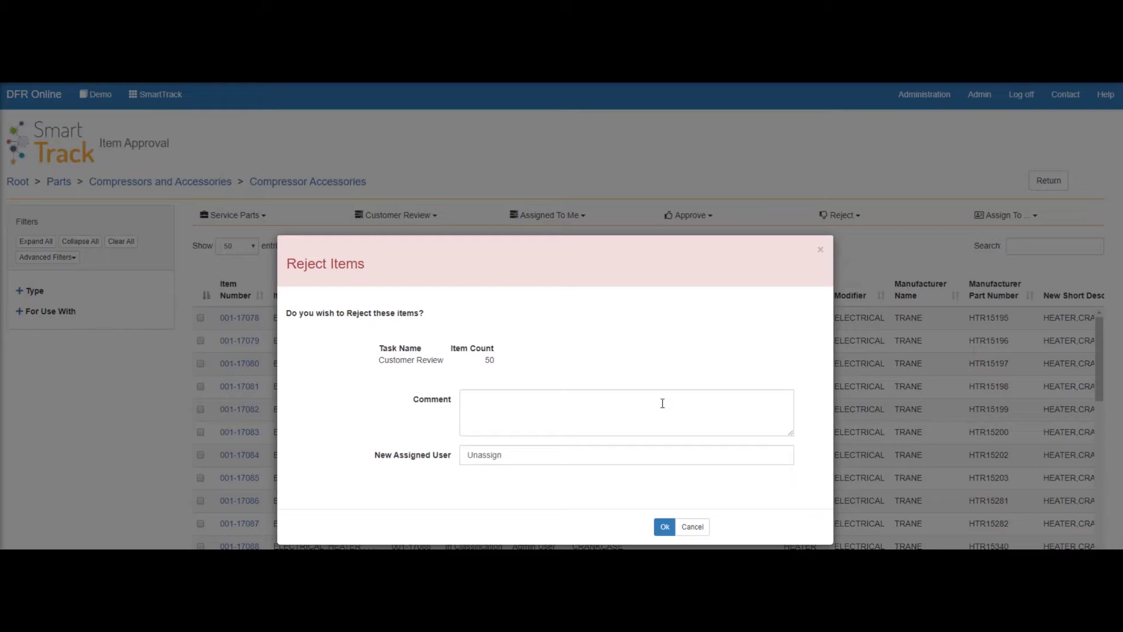
click(662, 403)
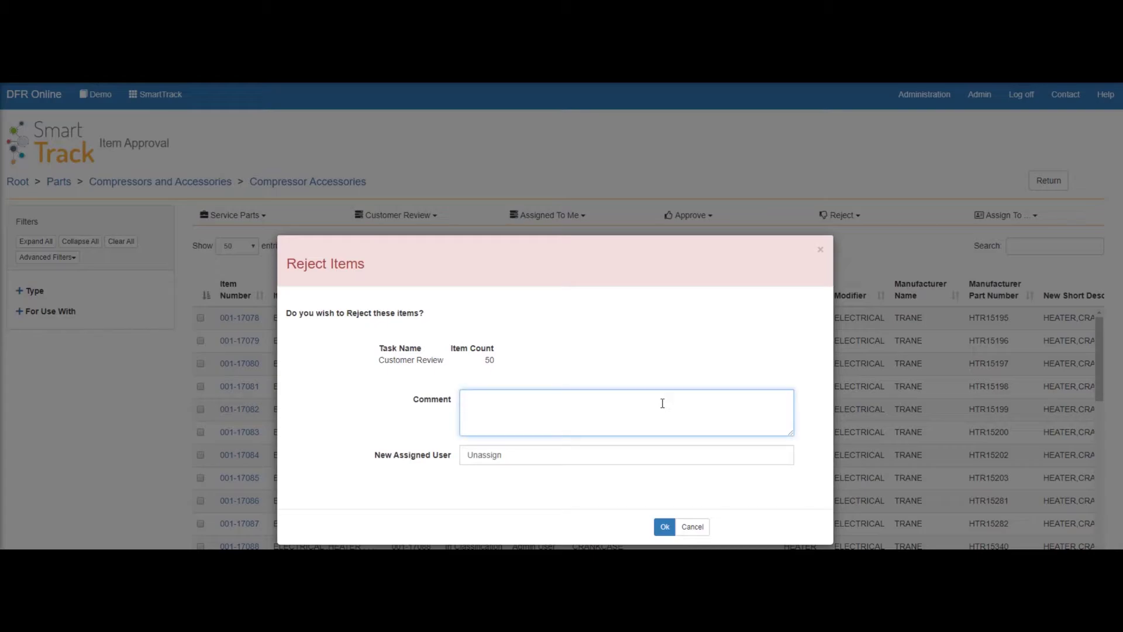
text(Please remove the modifier attribute)
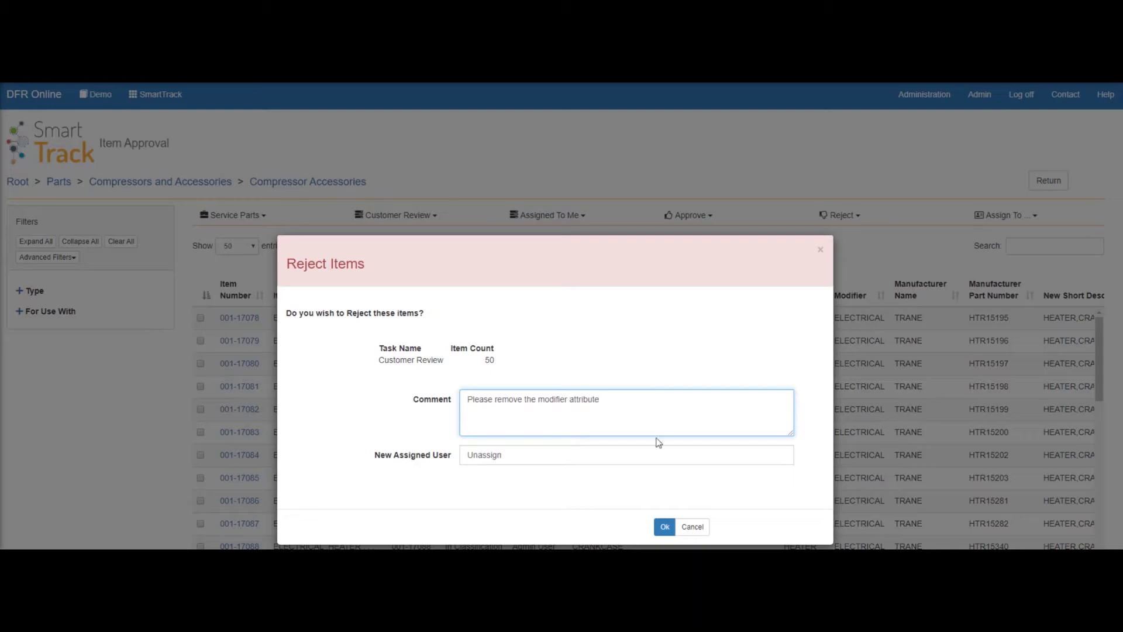
click(510, 462)
click(511, 462)
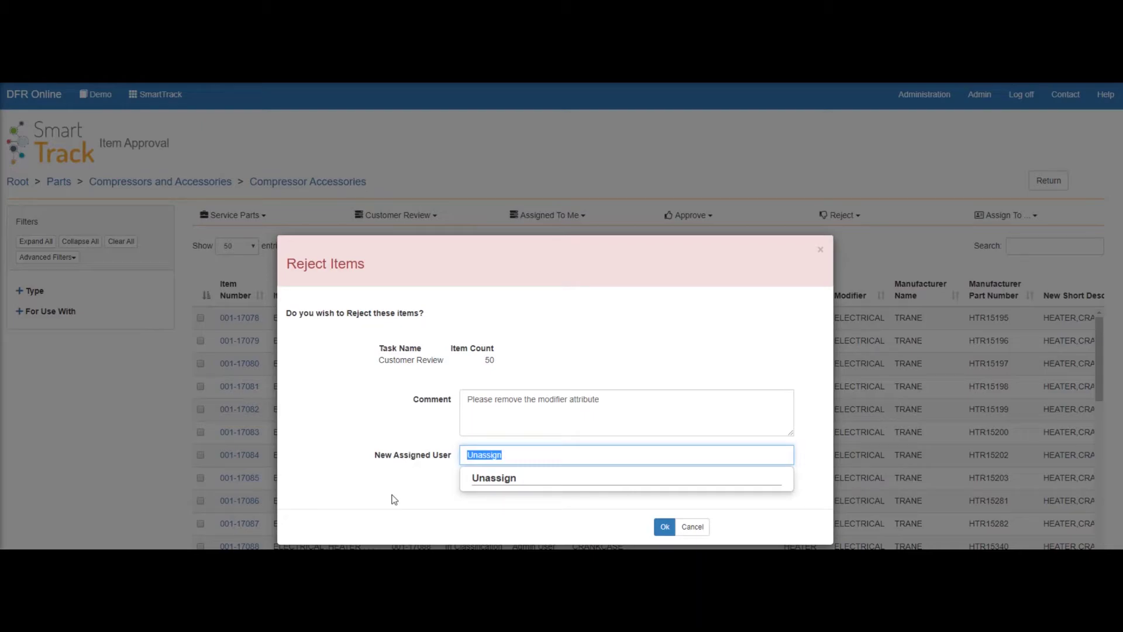
text(admin)
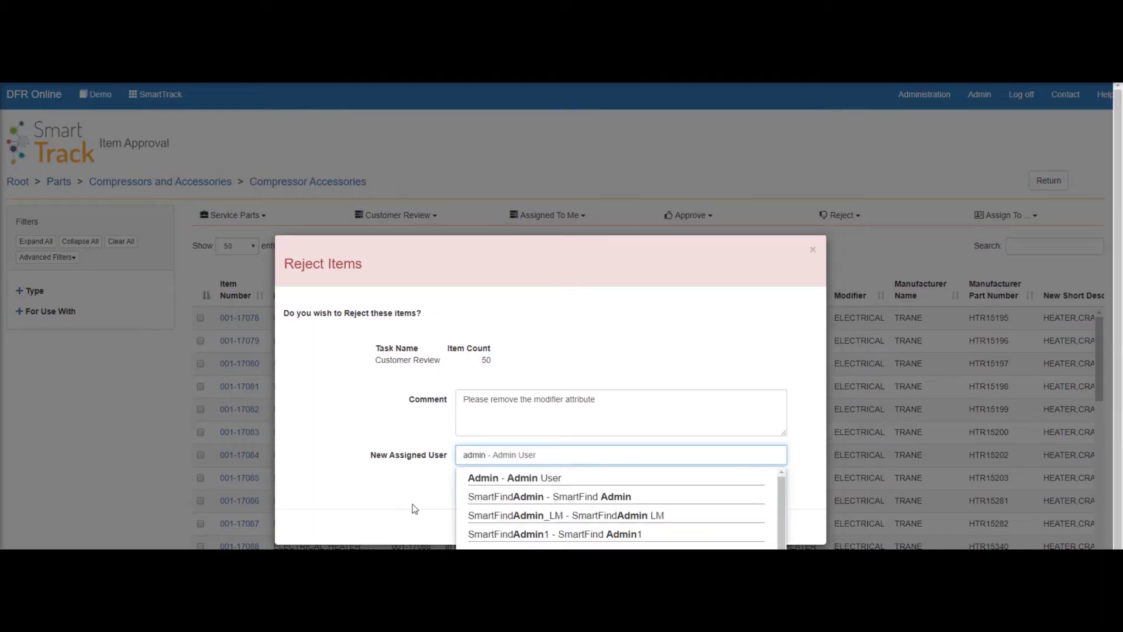
click(505, 479)
click(665, 528)
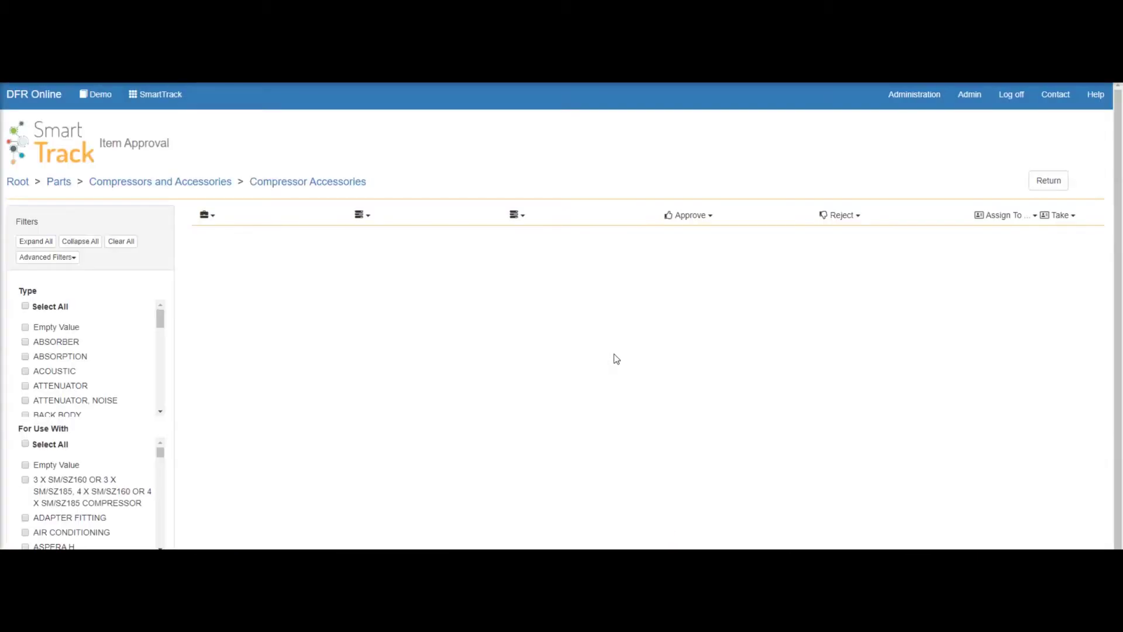
Approve the page of Customer Approval parts assigned to me, with Admin User as the new assigned user.
click(1049, 181)
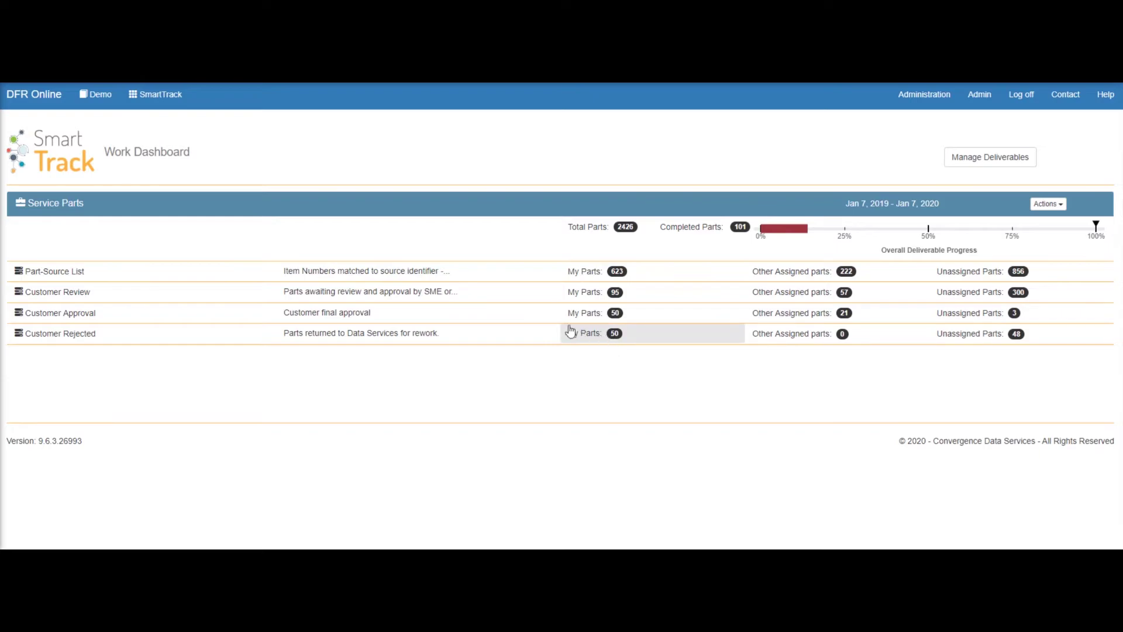
click(582, 316)
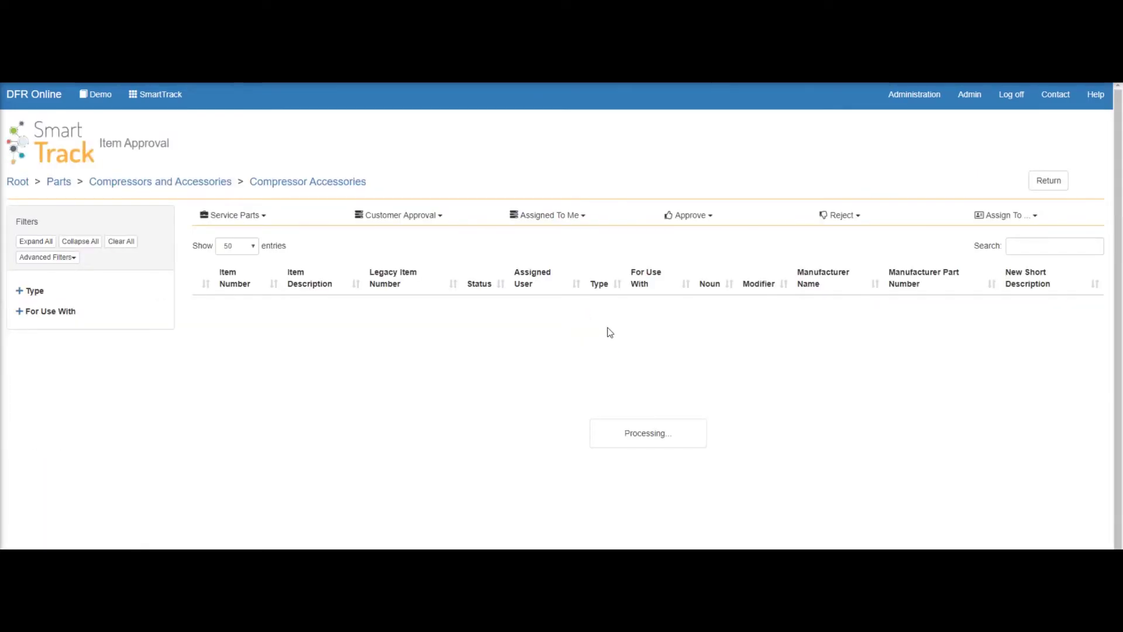
click(691, 217)
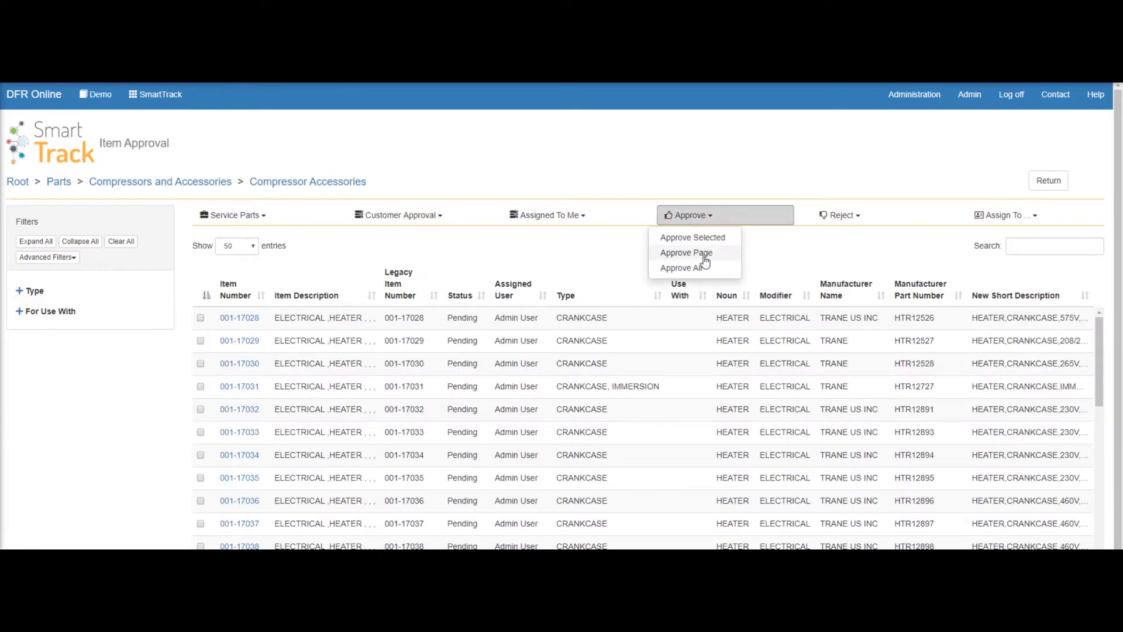
click(705, 256)
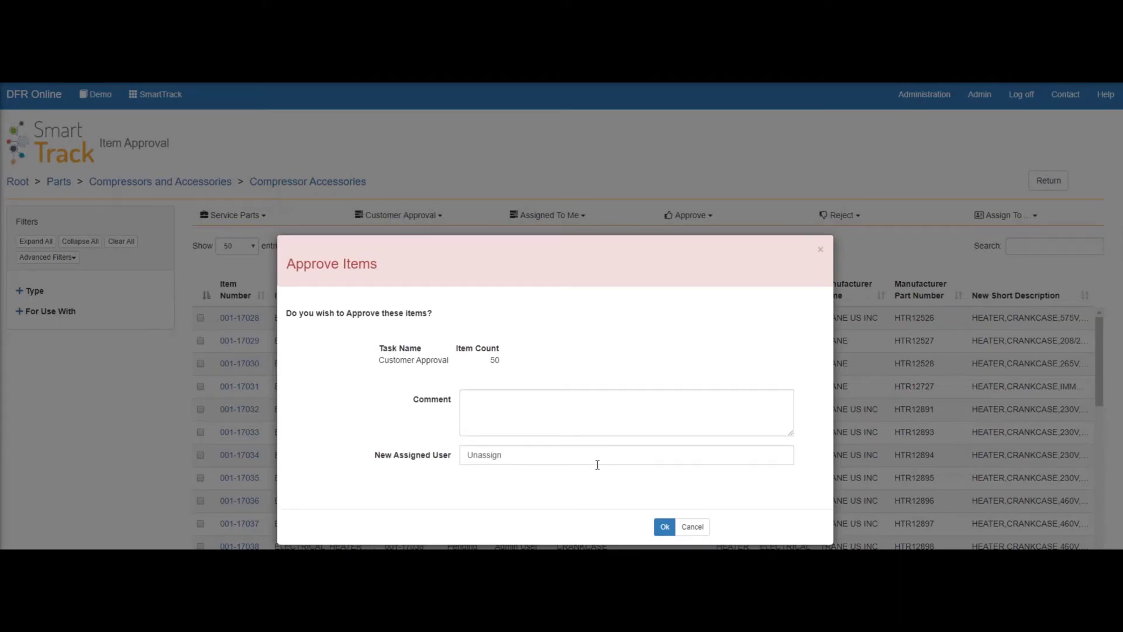
click(564, 456)
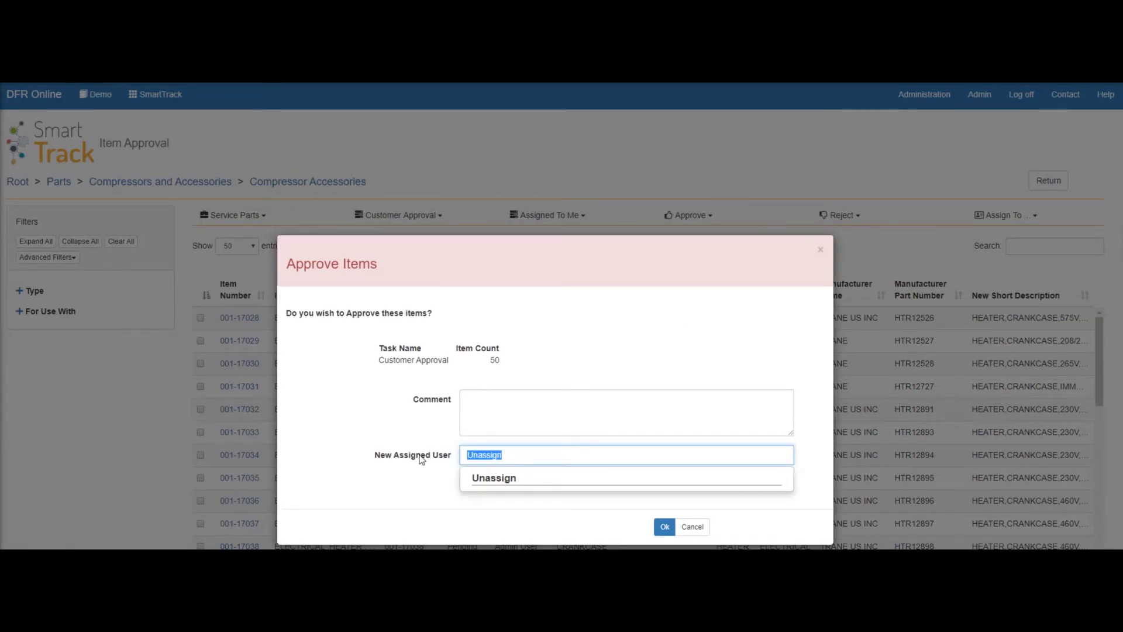
text(admin)
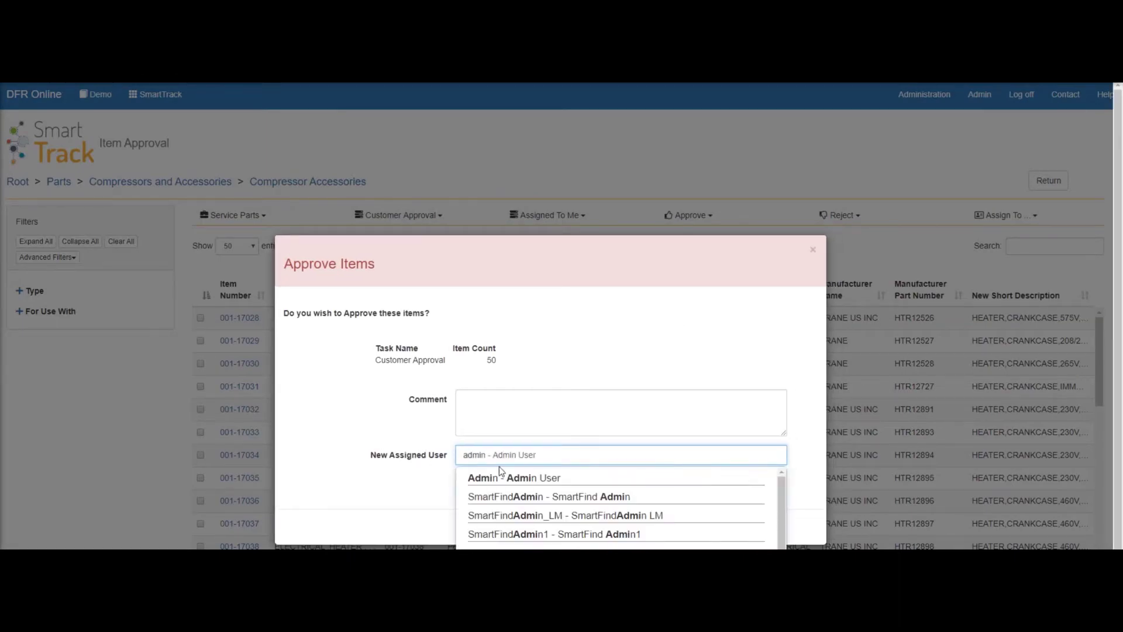
click(502, 473)
click(667, 533)
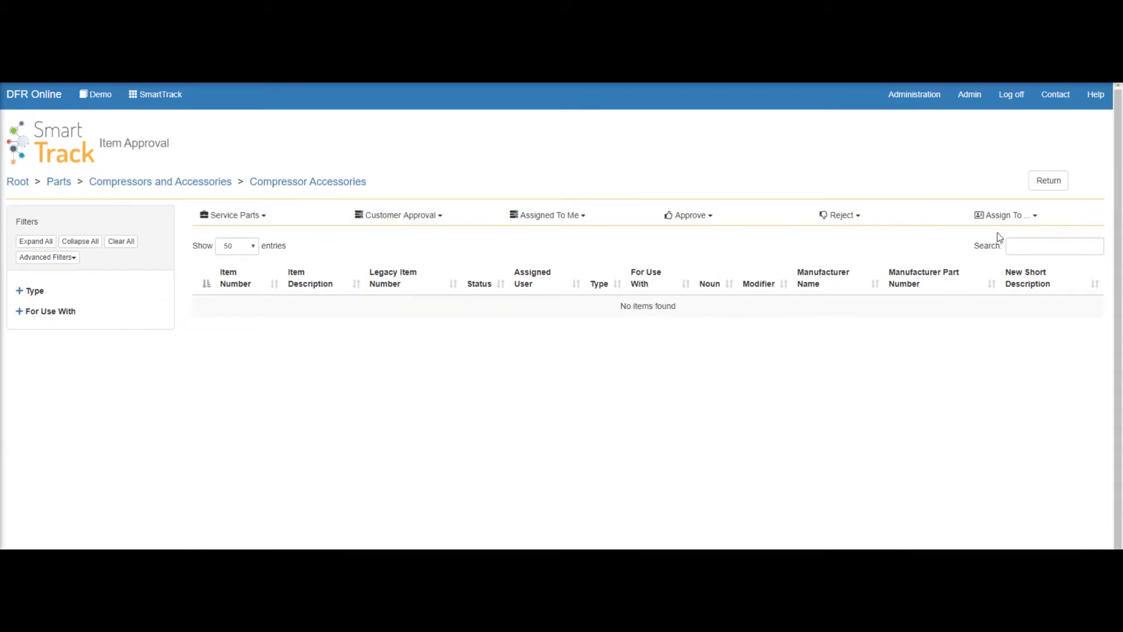
Open item 001-17081 from my Customer Rejected parts and view its conversation without adding a reply.
click(1048, 181)
mouse_move(692, 234)
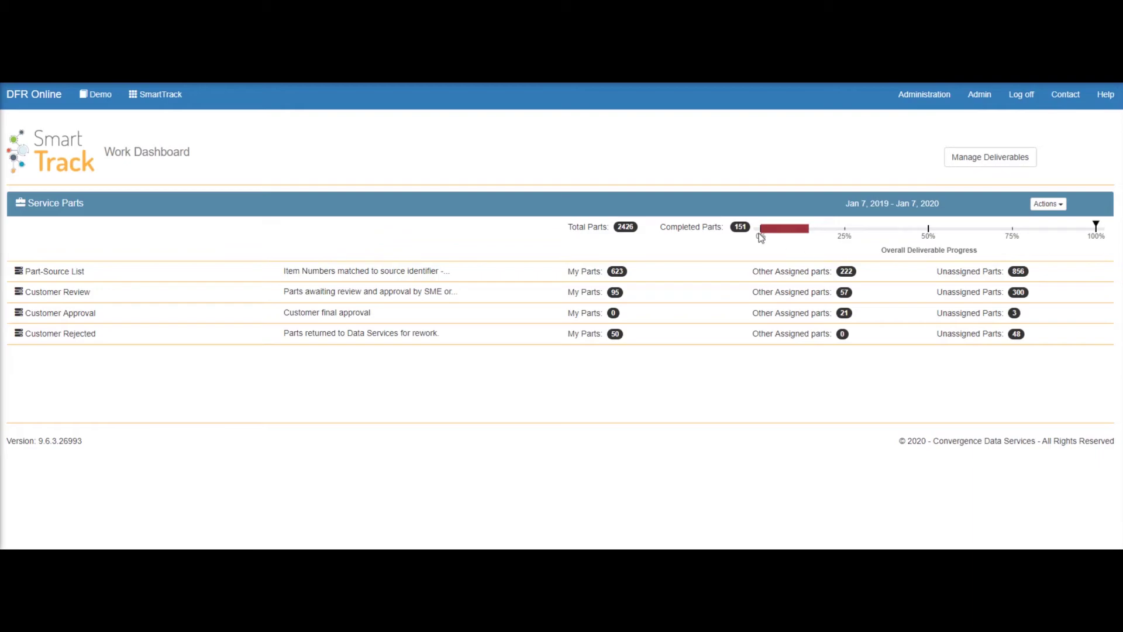
click(584, 336)
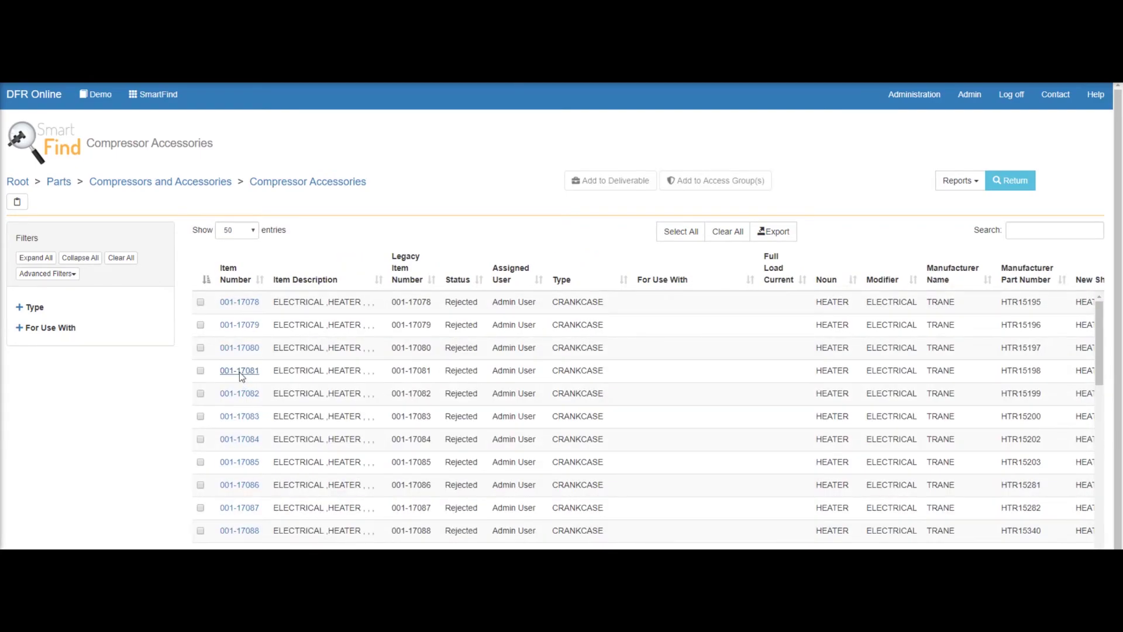
click(240, 371)
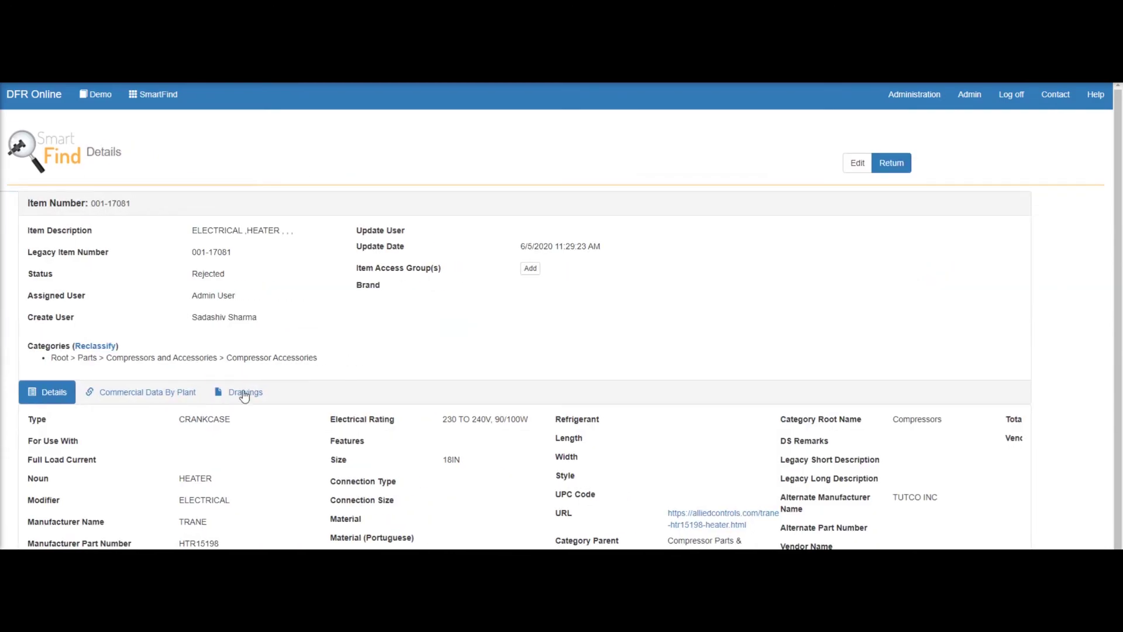
click(11, 208)
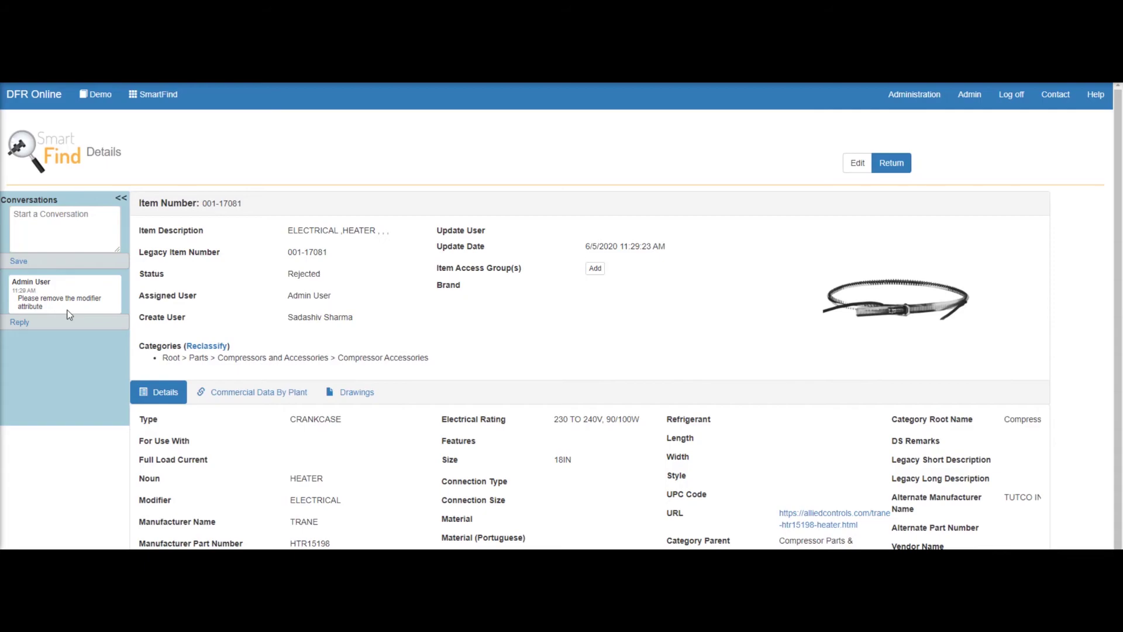
click(19, 322)
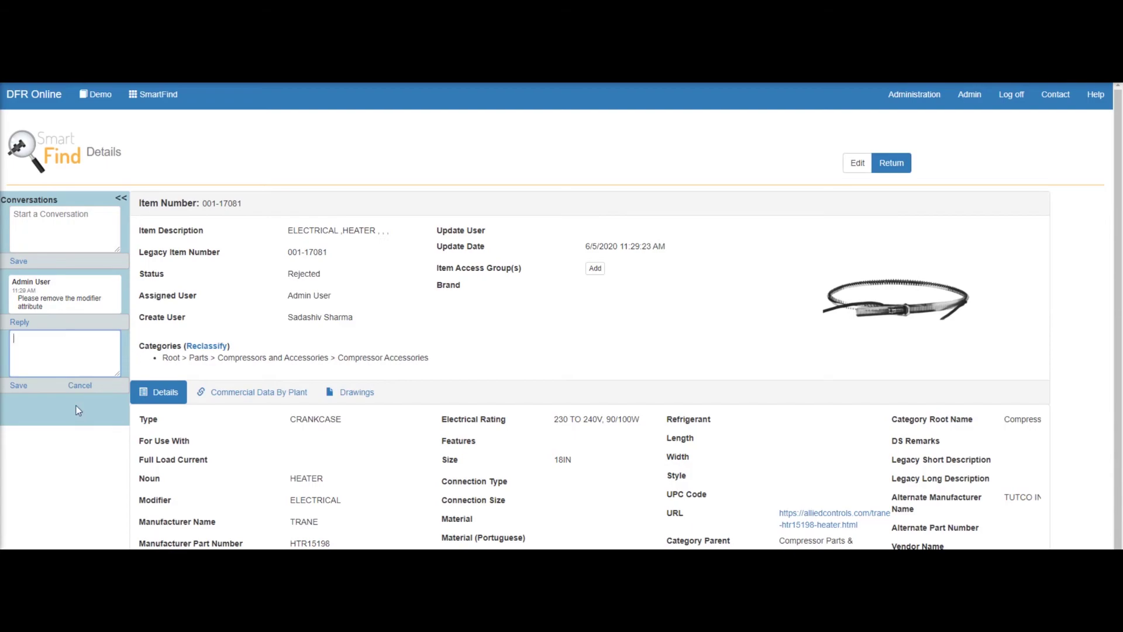
click(80, 385)
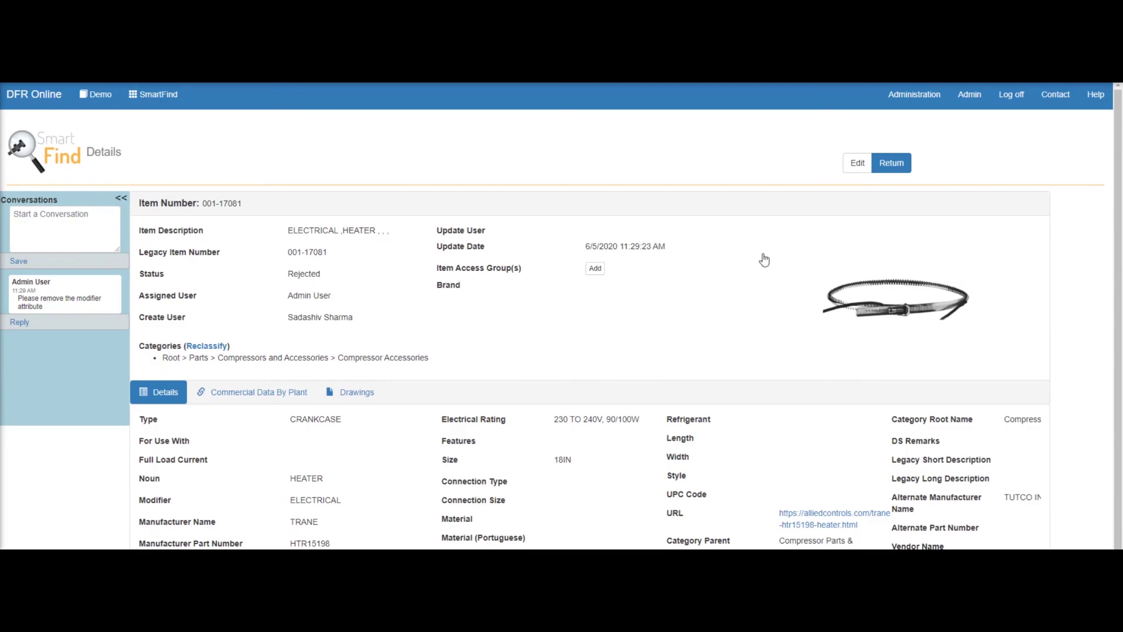
Set the status of item 001-17081 to Approved, save it, and return to the SmartTrack work dashboard.
click(856, 164)
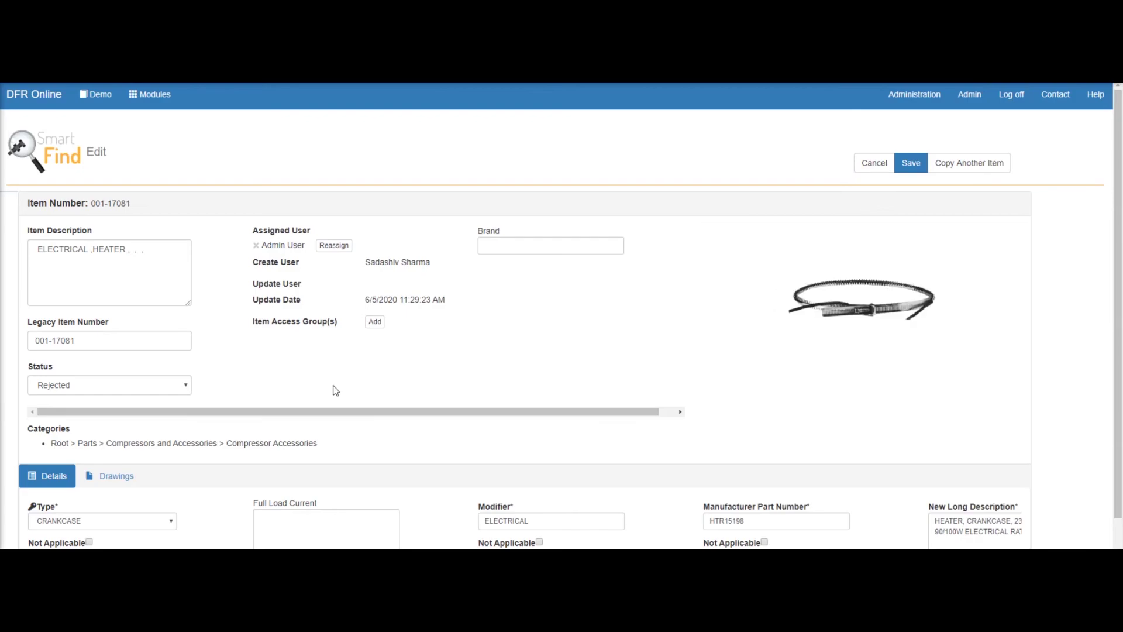
click(183, 388)
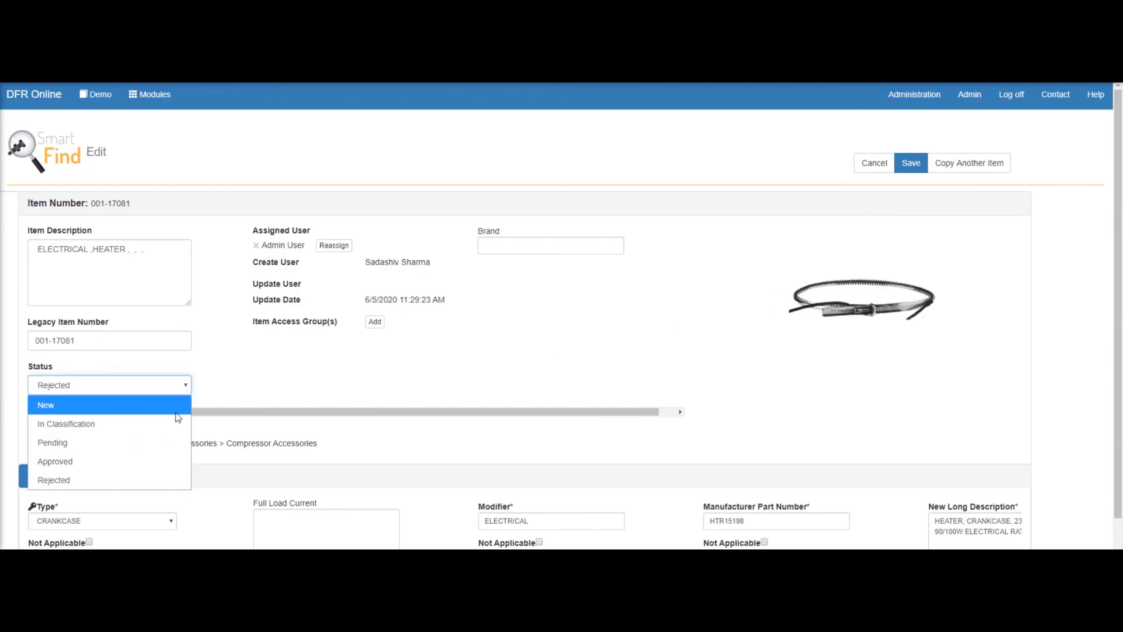
click(165, 464)
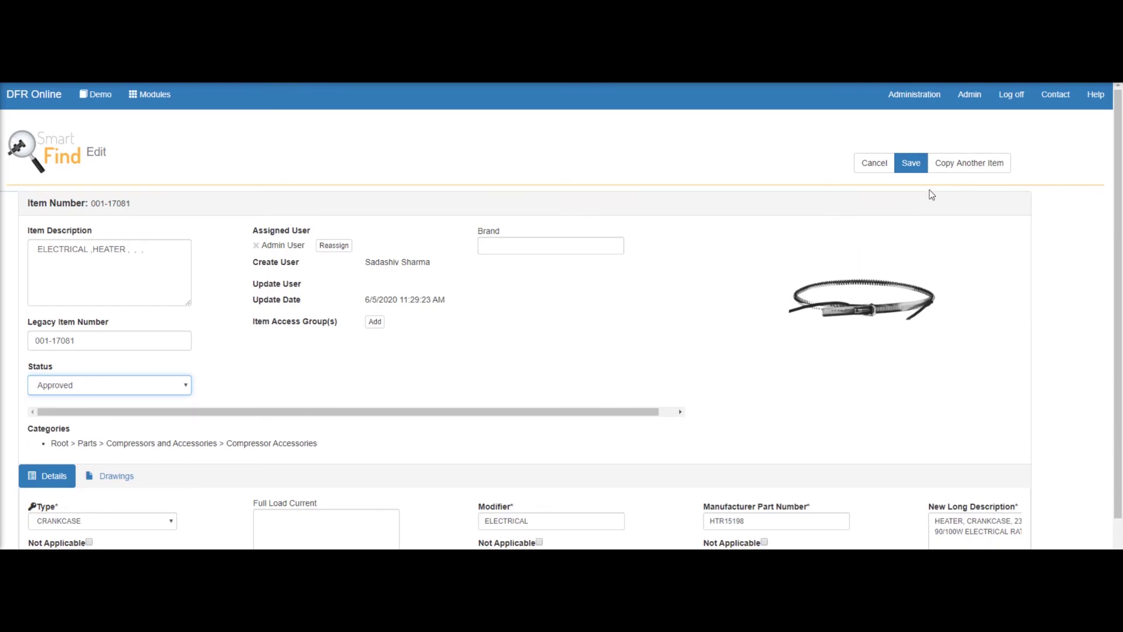
click(914, 167)
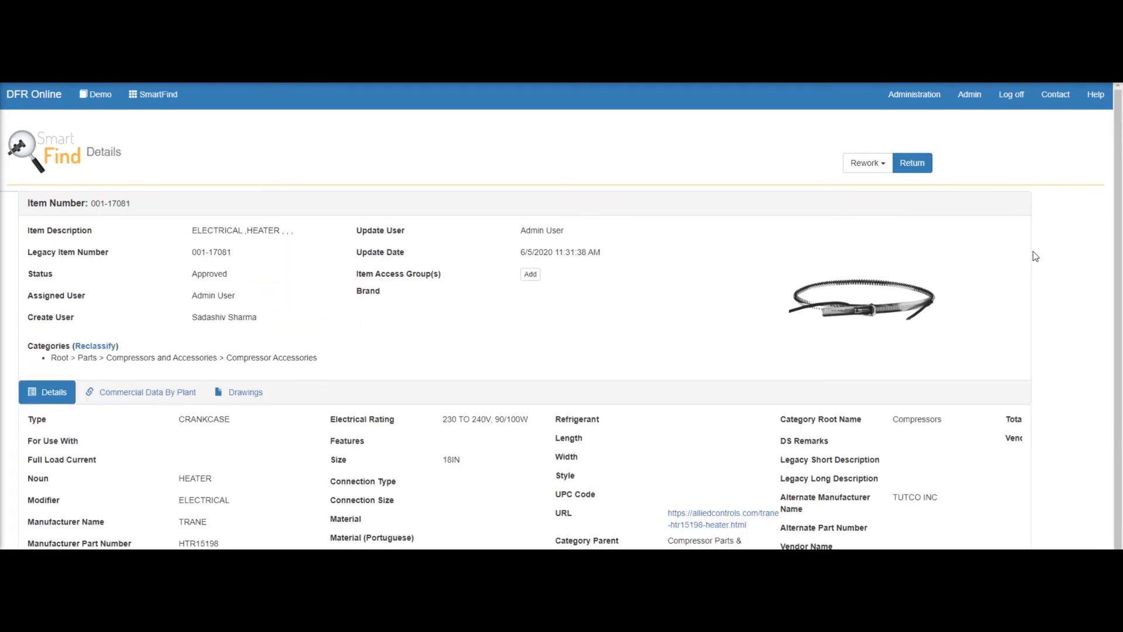
click(924, 170)
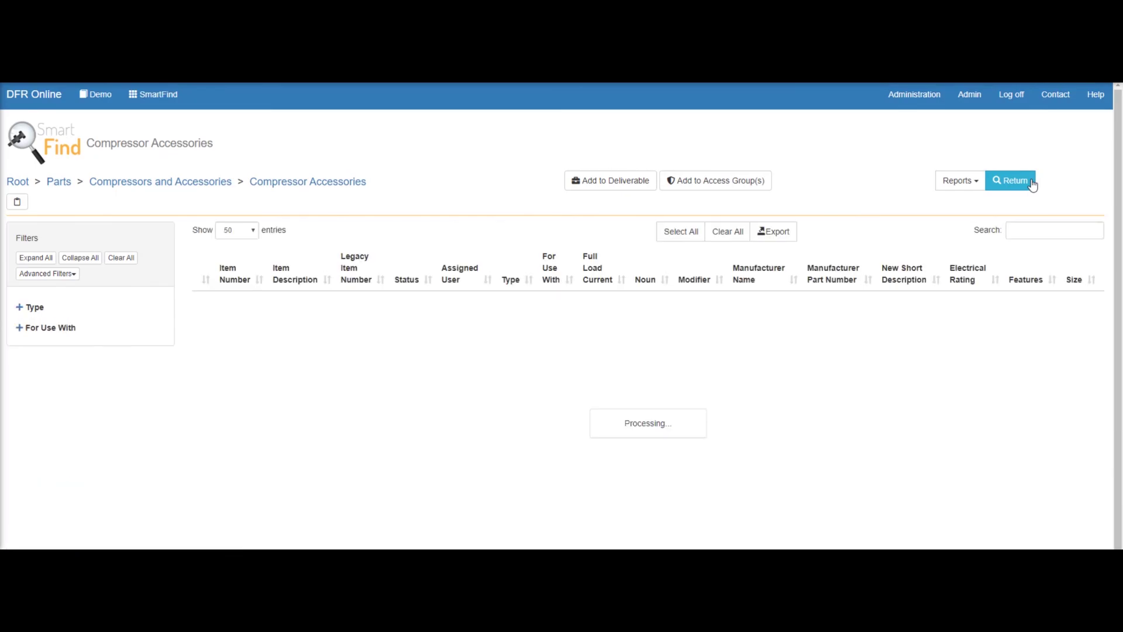
click(158, 95)
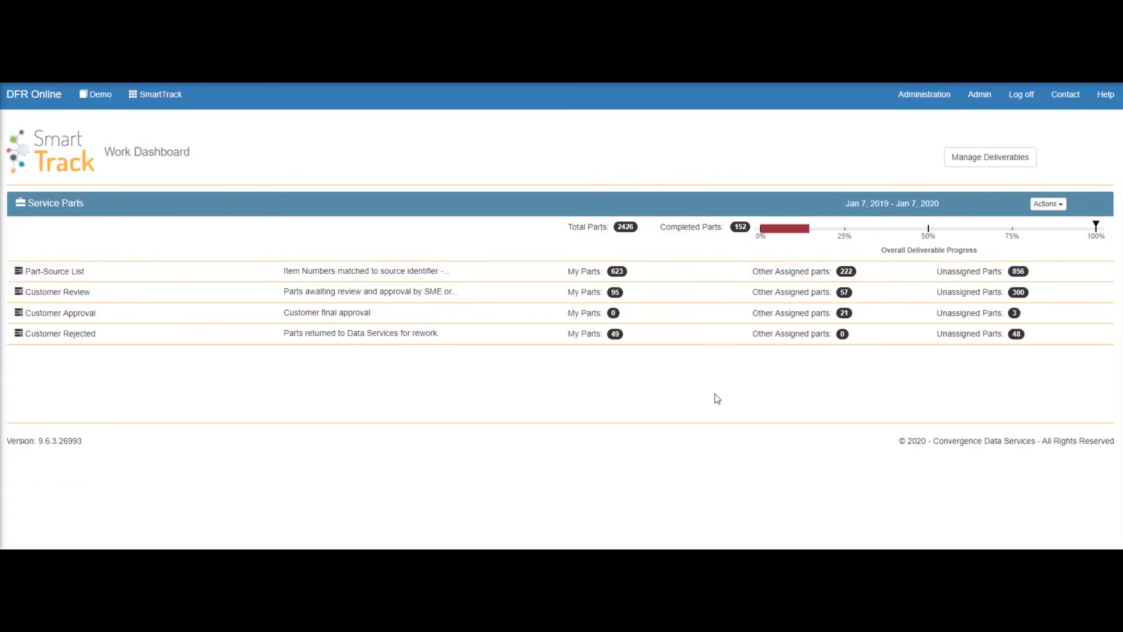